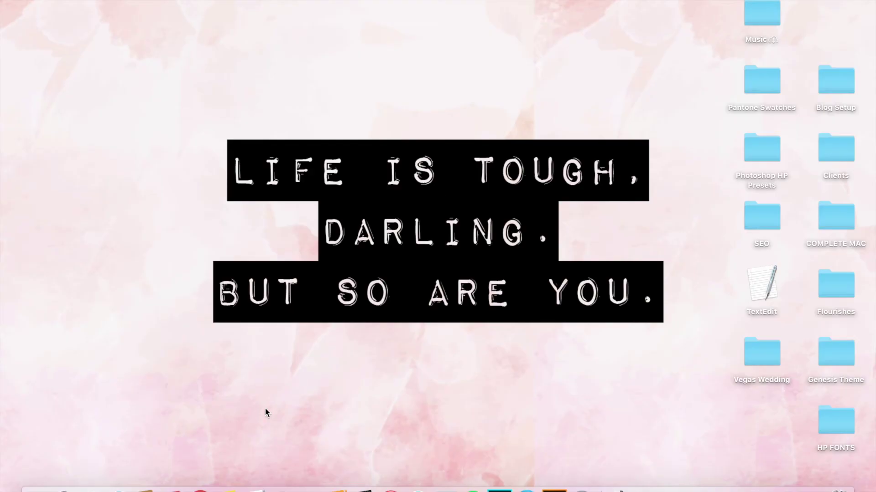
# In Chrome, look over the Shop The Look tutorial post, then go to the Plush Pink preview
pyautogui.click(200, 490)
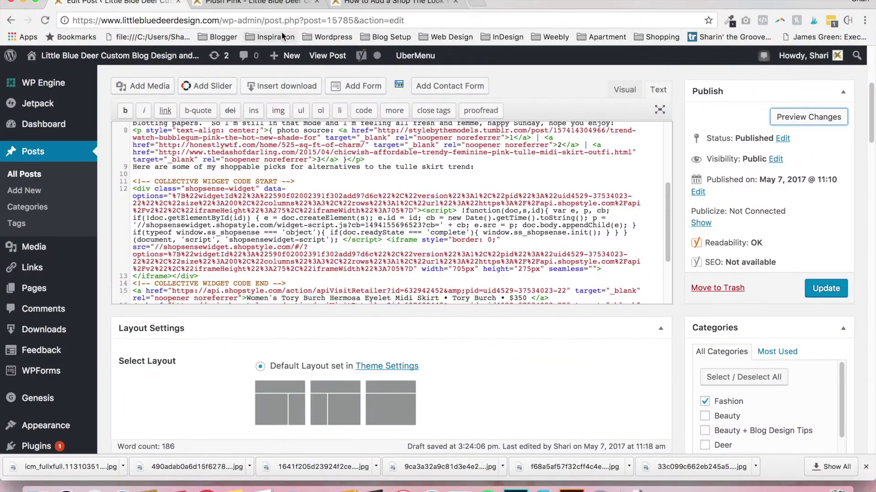
pyautogui.click(358, 2)
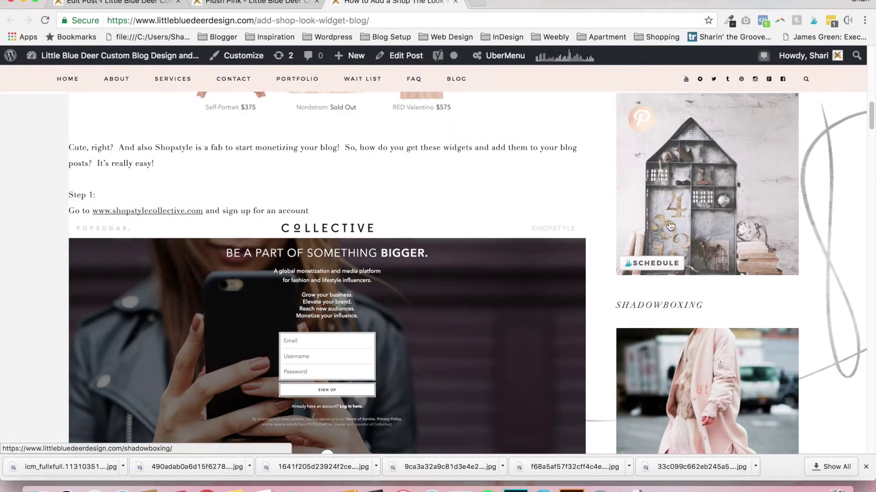
pyautogui.moveTo(872, 117); pyautogui.dragTo(872, 87)
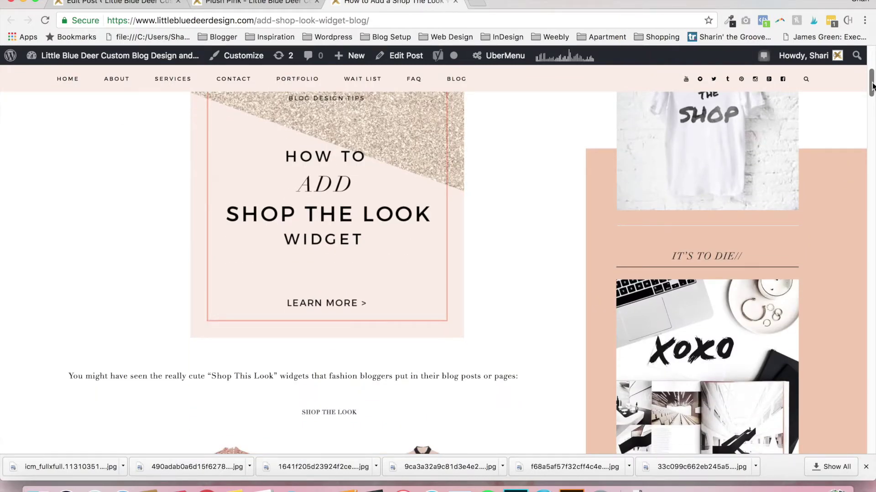
pyautogui.click(256, 2)
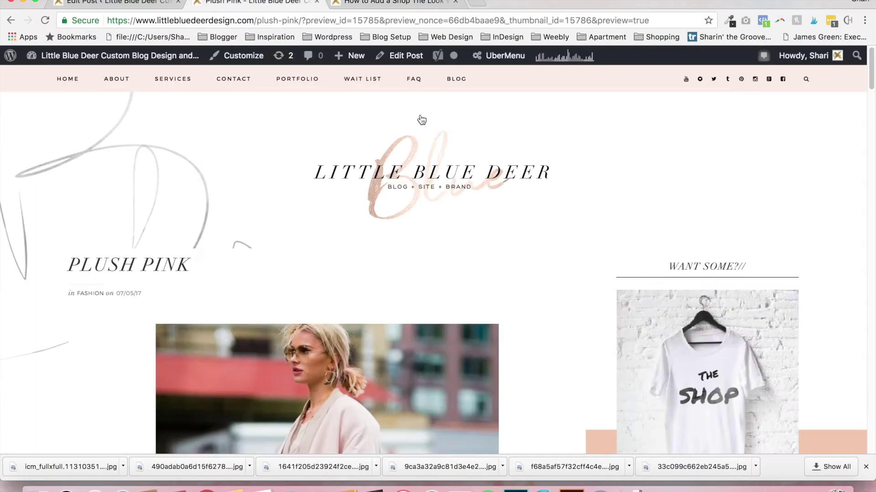
# Scroll to the shoppable skirt picks, advance the carousel, then go back to the tutorial post
pyautogui.moveTo(872, 87); pyautogui.dragTo(867, 289)
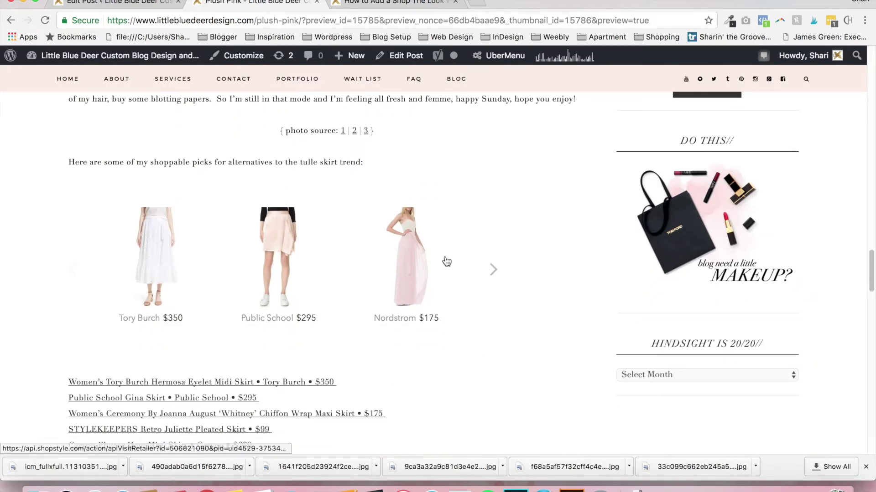
pyautogui.click(493, 272)
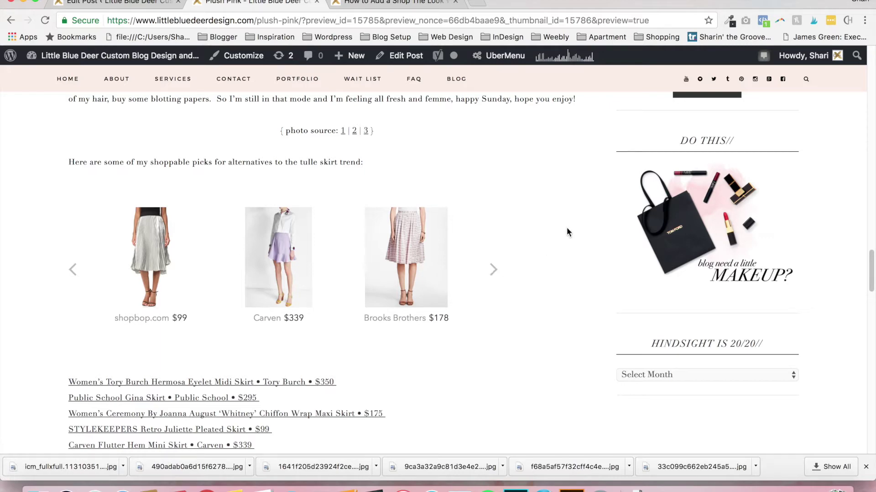
pyautogui.click(392, 3)
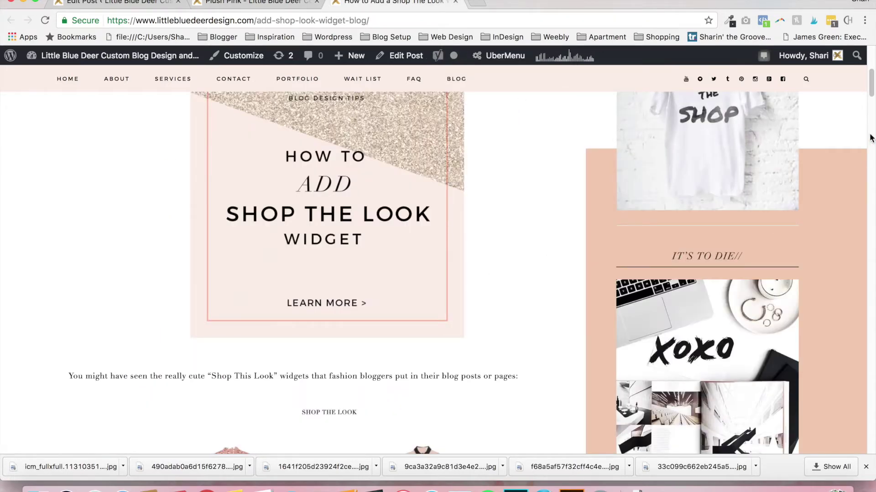
# Scroll to the top of the tutorial post, then switch to Firefox's ShopStyle Collective sign-up page
pyautogui.moveTo(871, 93); pyautogui.dragTo(862, 64)
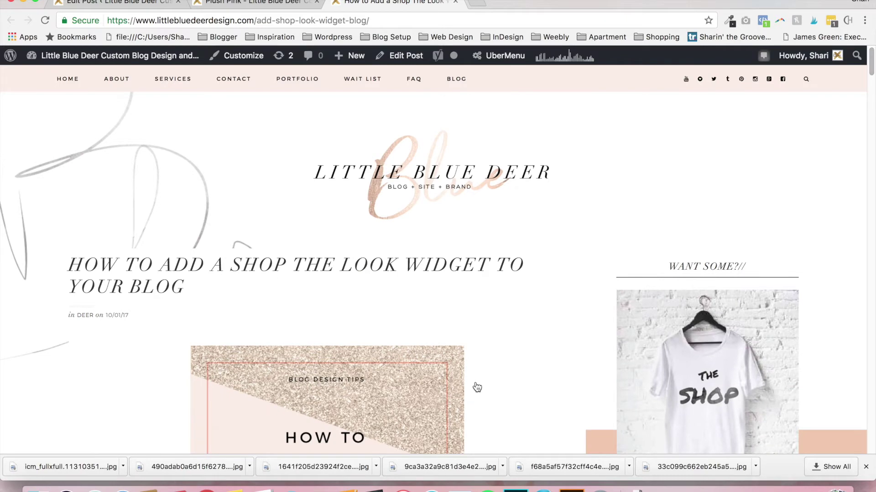
pyautogui.click(572, 487)
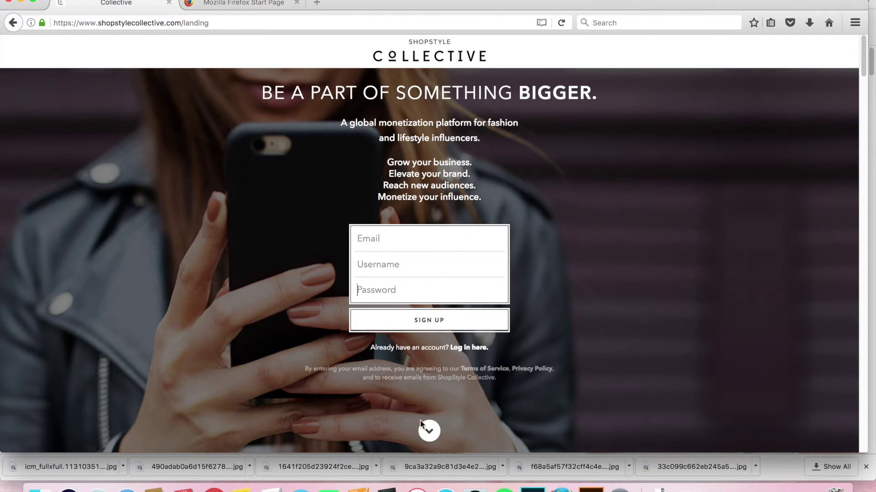
# Enter sample email, username and password values in the ShopStyle Collective sign-up form
pyautogui.click(441, 241)
pyautogui.write('enter email')
pyautogui.press('Tab')
pyautogui.write('username')
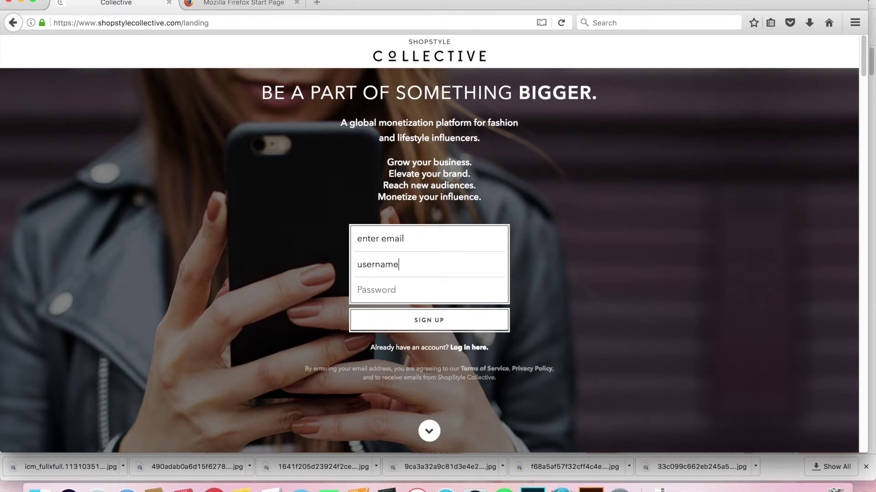
pyautogui.press('Tab')
pyautogui.write('password')
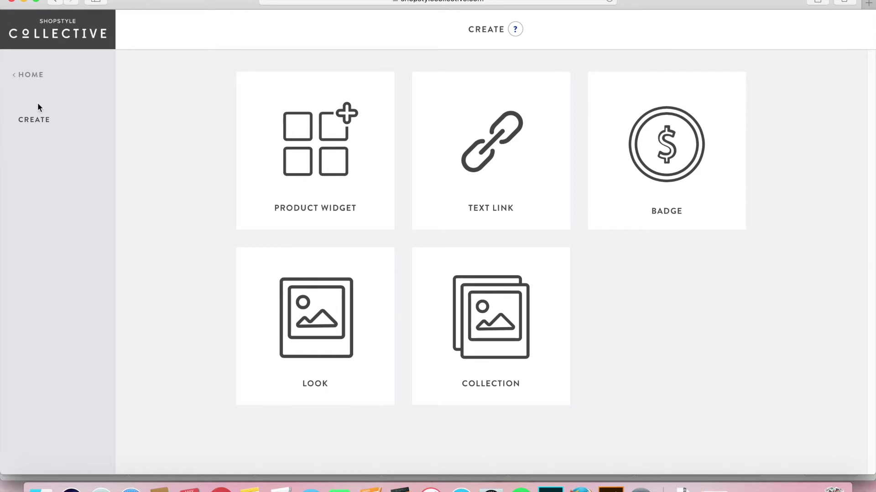
# Check the HOME Analytics dashboard, then return to the Plush Pink preview in Chrome
pyautogui.click(32, 74)
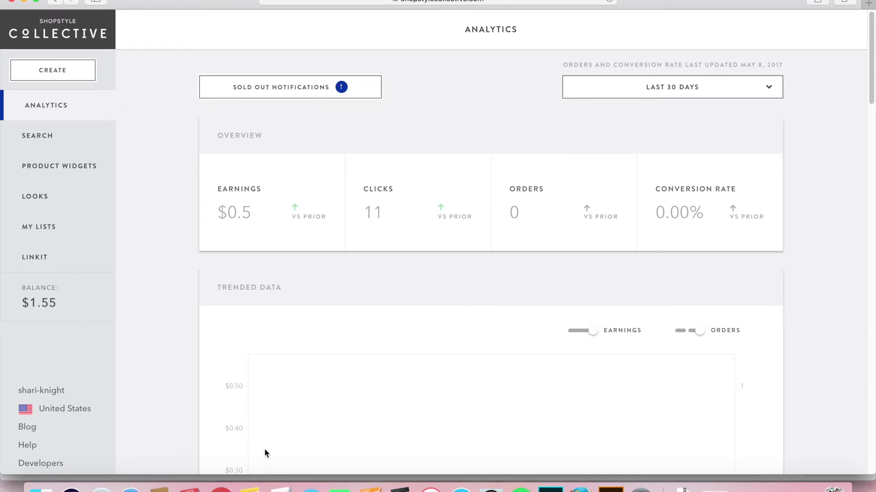
pyautogui.click(222, 488)
pyautogui.click(294, 5)
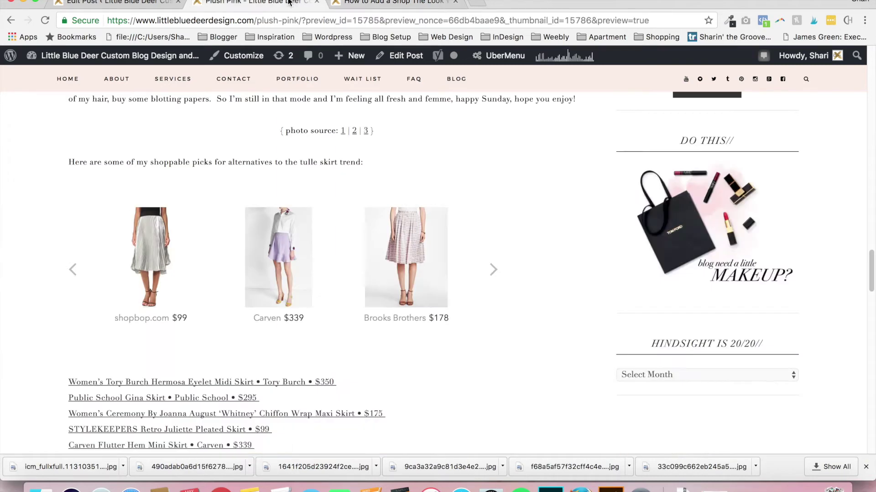
# Page the skirt carousel forward and back, then start a new Product Widget under CREATE
pyautogui.click(494, 269)
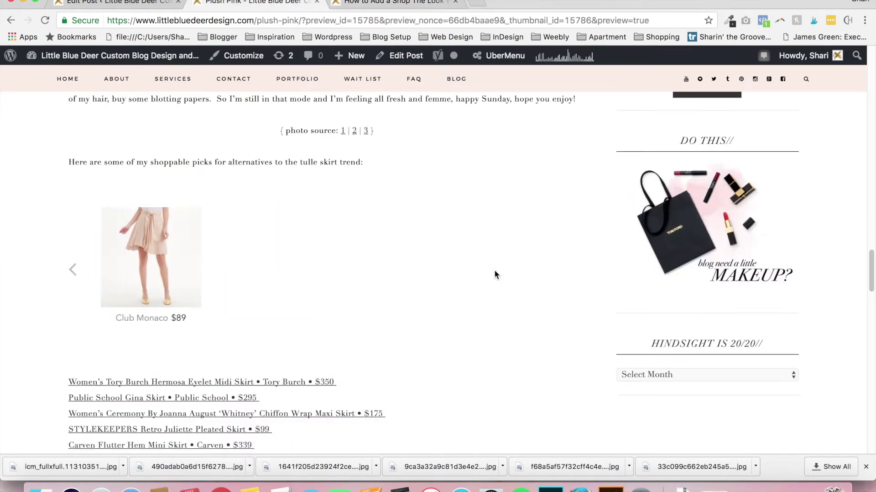
pyautogui.click(72, 271)
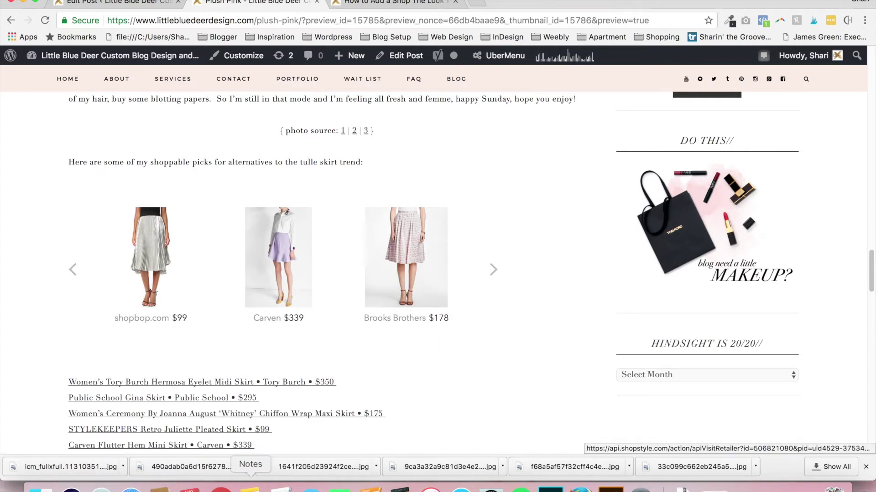
pyautogui.click(131, 489)
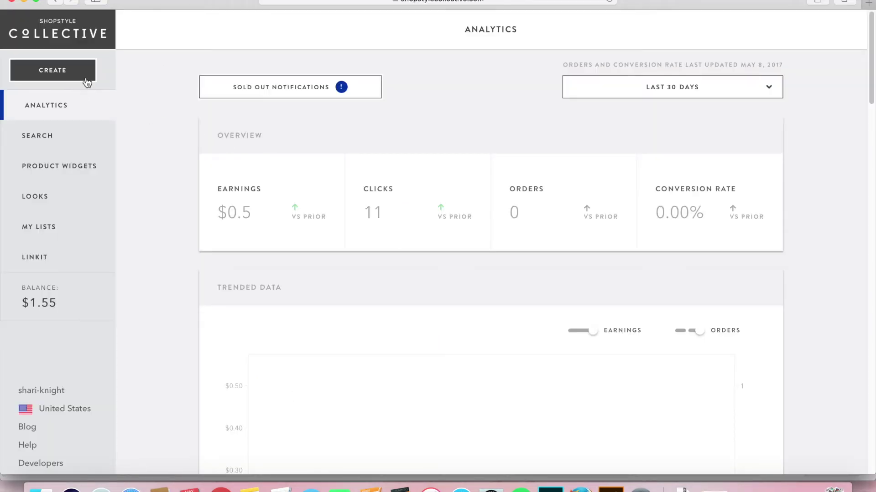
pyautogui.click(55, 71)
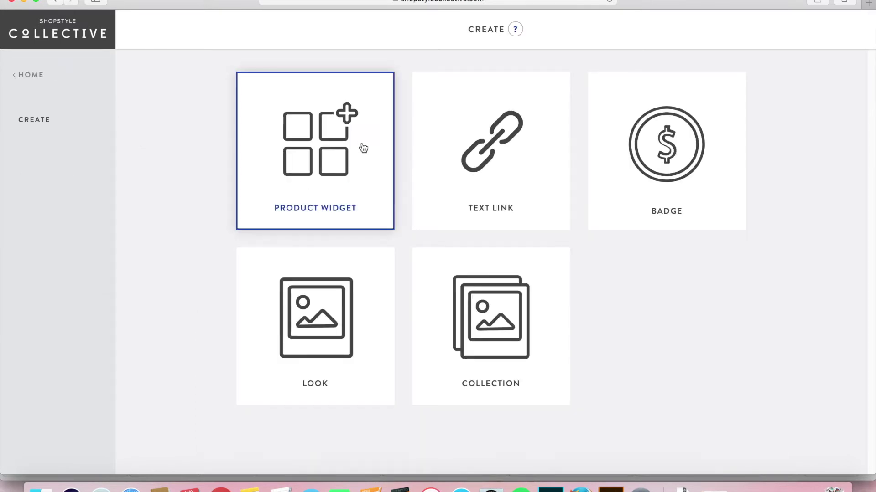
pyautogui.click(304, 150)
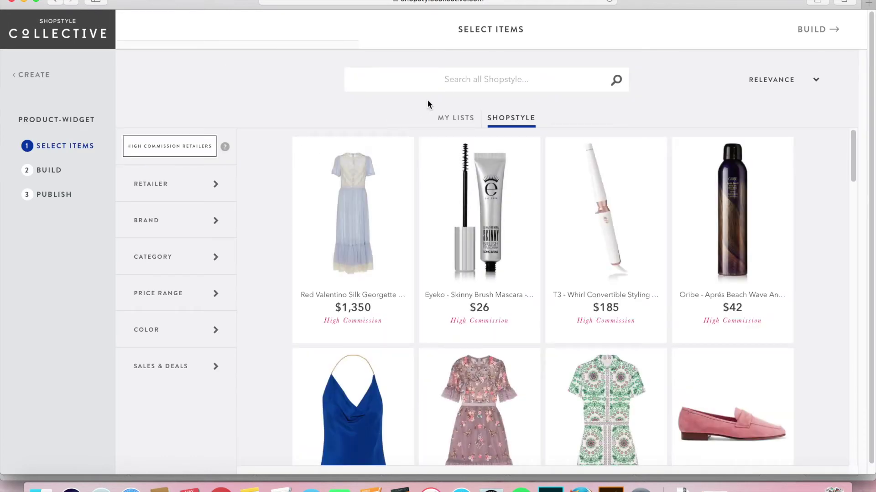
# Peek at the Retailer and Brand filters, then narrow Category to women's Clothing
pyautogui.click(218, 187)
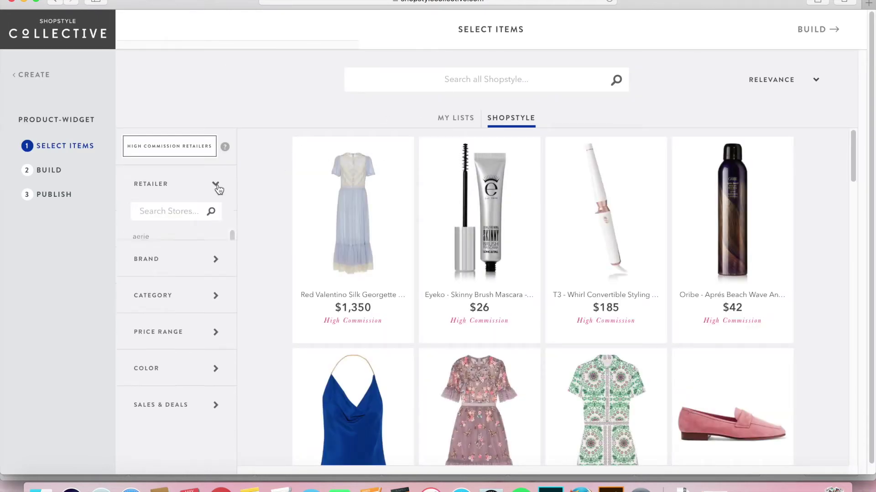
pyautogui.click(217, 187)
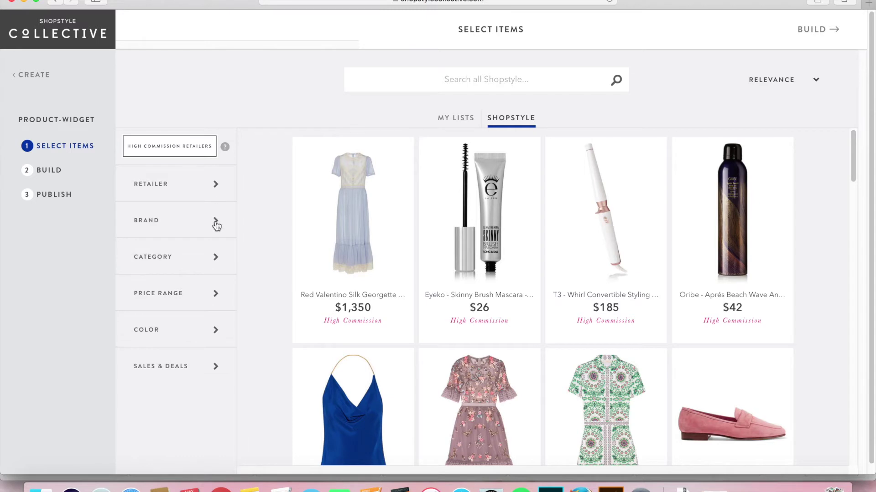
pyautogui.click(216, 226)
pyautogui.click(215, 225)
pyautogui.click(217, 258)
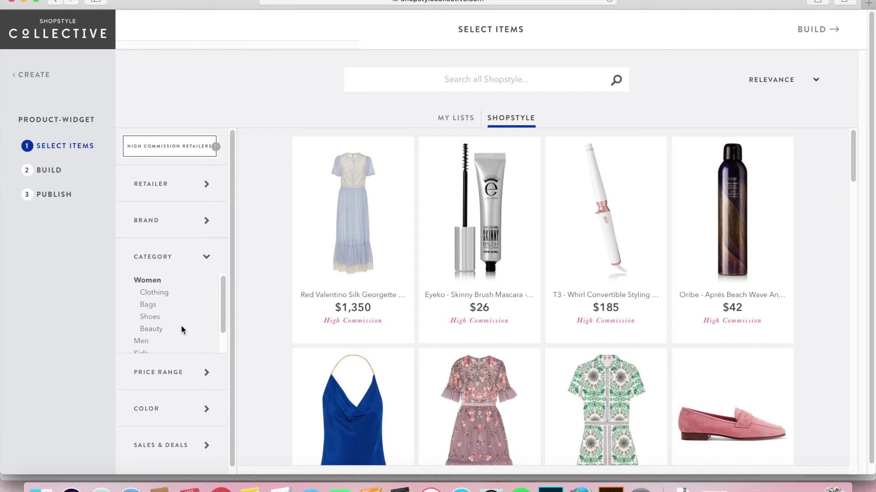
pyautogui.click(155, 293)
pyautogui.moveTo(220, 285); pyautogui.dragTo(223, 297)
pyautogui.scroll(-1, 222, 297)
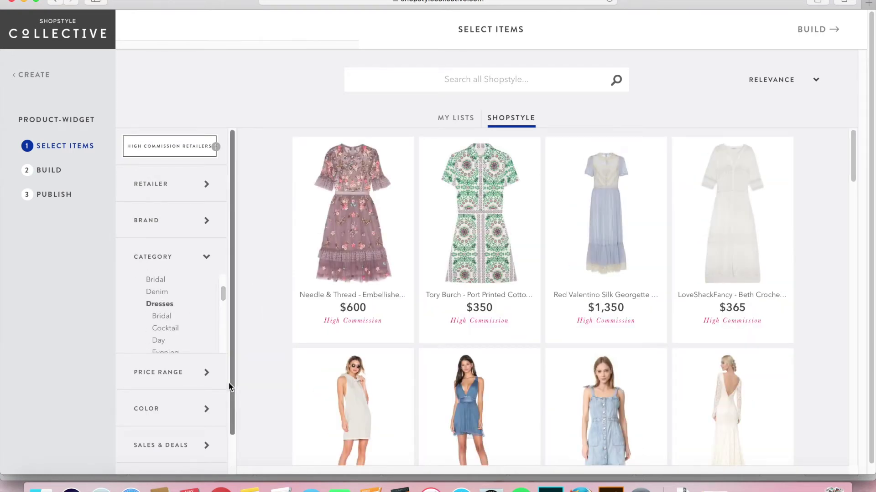
pyautogui.moveTo(233, 362); pyautogui.dragTo(231, 416)
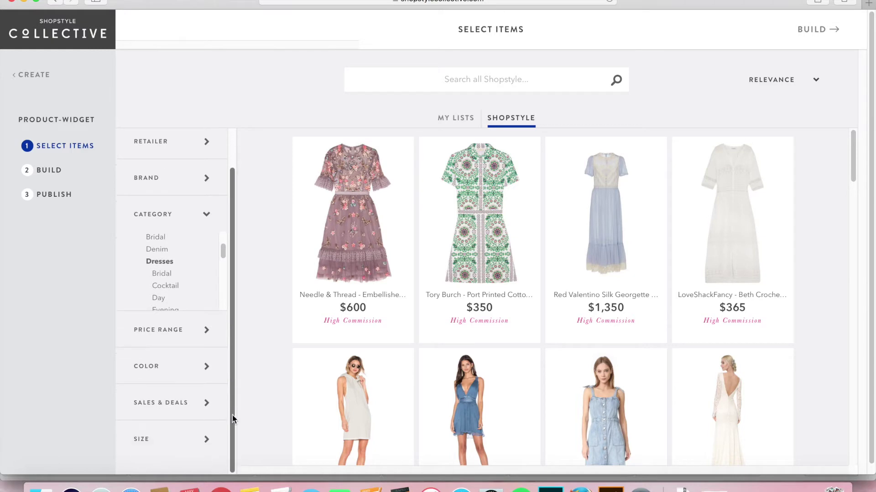
# Expand and collapse the Price Range, Color and Size filters, leaving the Dresses results showing
pyautogui.click(207, 338)
pyautogui.click(210, 285)
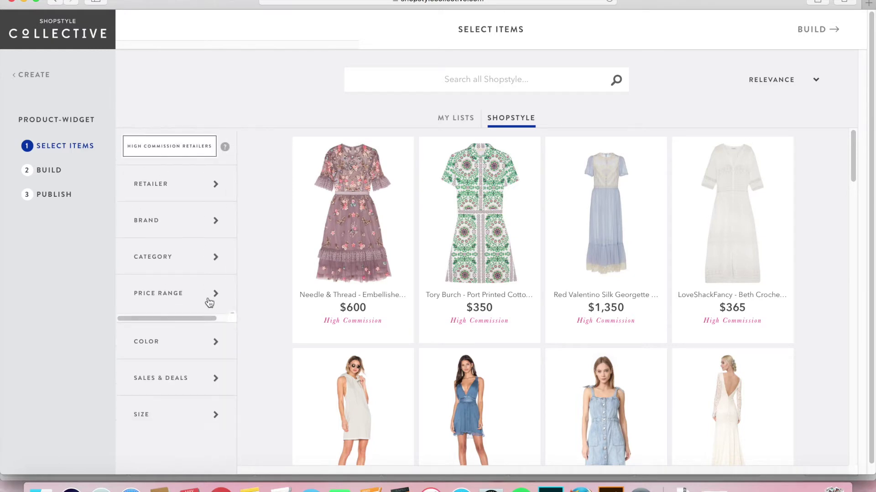
pyautogui.click(213, 328)
pyautogui.click(210, 330)
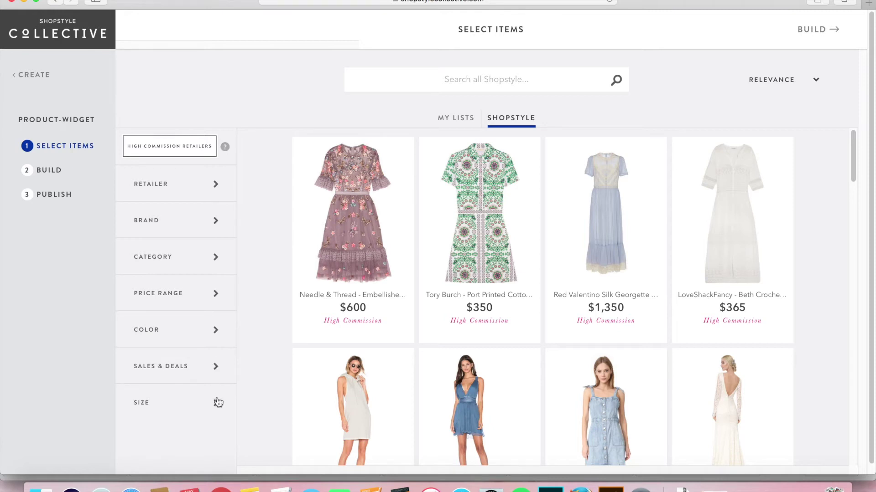
pyautogui.click(216, 403)
pyautogui.click(208, 404)
pyautogui.moveTo(699, 245)
pyautogui.moveTo(855, 162); pyautogui.dragTo(875, 174)
pyautogui.moveTo(360, 180)
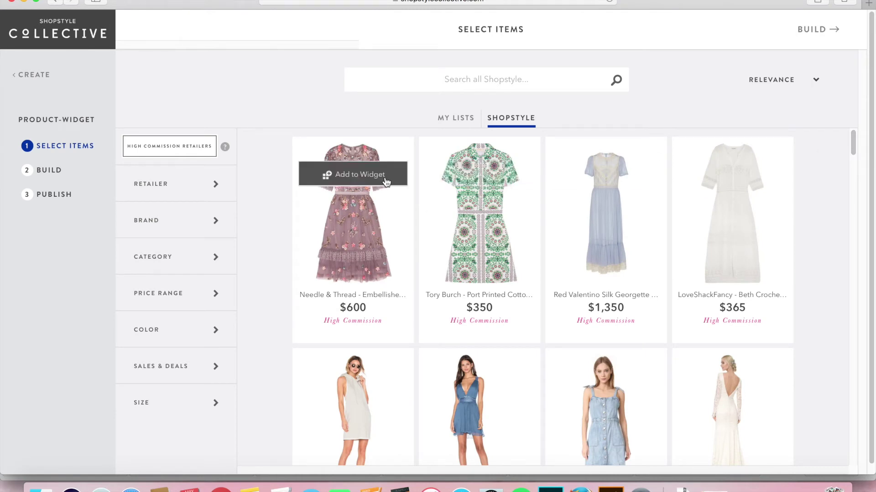
# Add the Needle & Thread embellished and Tulle, Tory Burch printed, Free People and Paloma Blue dresses
pyautogui.click(369, 180)
pyautogui.click(474, 178)
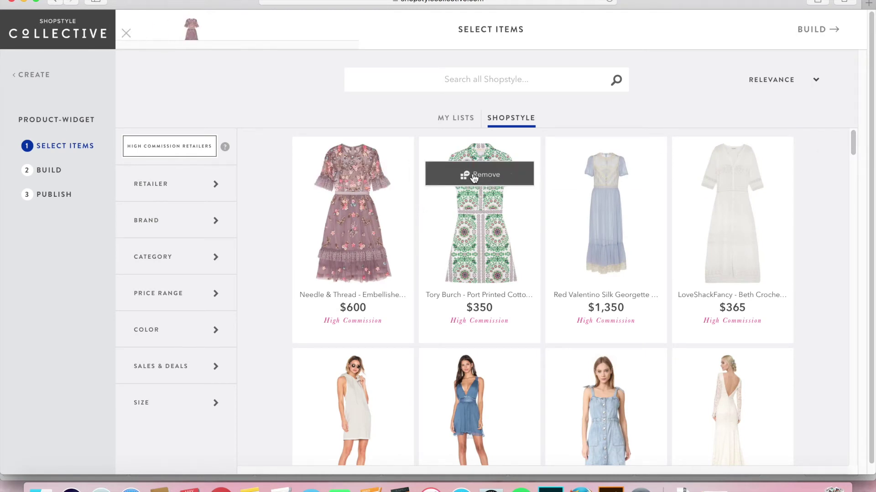
pyautogui.moveTo(853, 145); pyautogui.dragTo(852, 176)
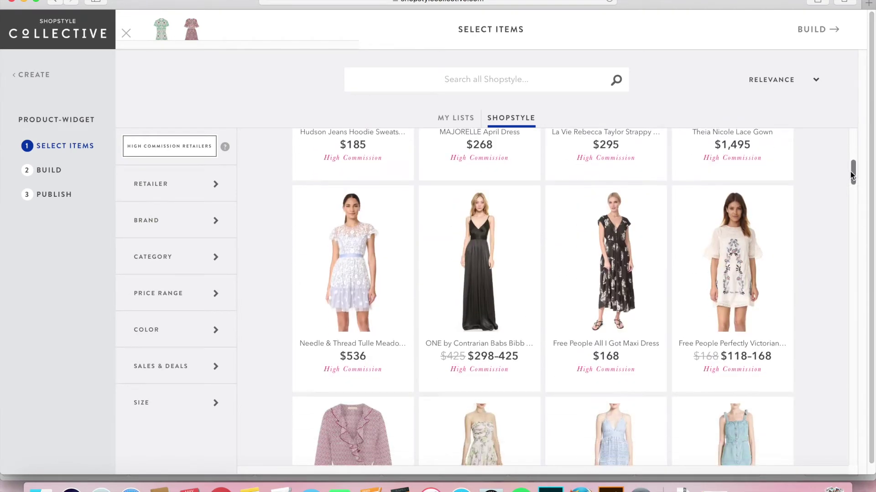
pyautogui.click(352, 223)
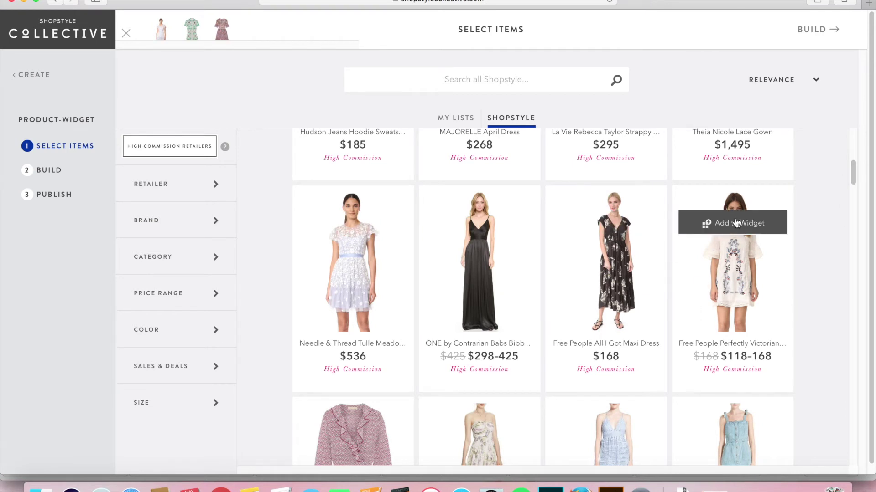
pyautogui.click(741, 223)
pyautogui.moveTo(852, 177); pyautogui.dragTo(851, 191)
pyautogui.click(361, 220)
# Add Rebecca Taylor and Tory Burch Asilomar dresses, swap the pink dress for the Lush maxi, then BUILD
pyautogui.moveTo(853, 198); pyautogui.dragTo(852, 213)
pyautogui.click(735, 241)
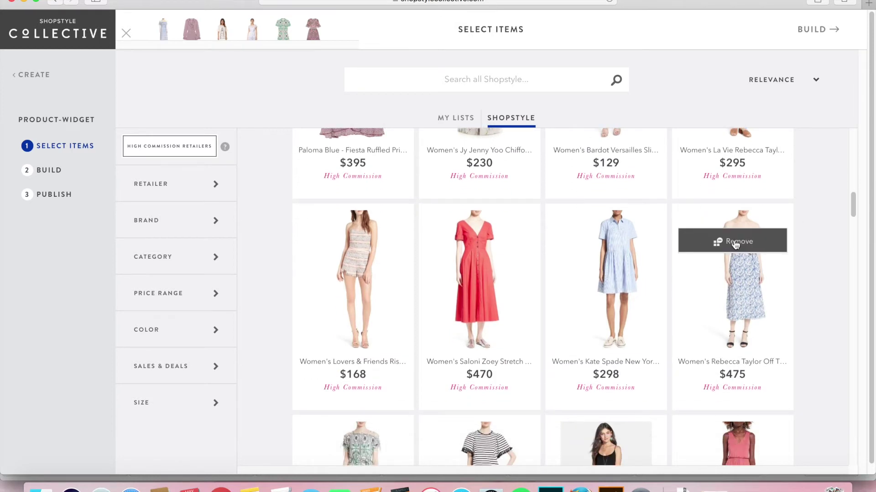
pyautogui.moveTo(852, 205); pyautogui.dragTo(852, 216)
pyautogui.moveTo(437, 354)
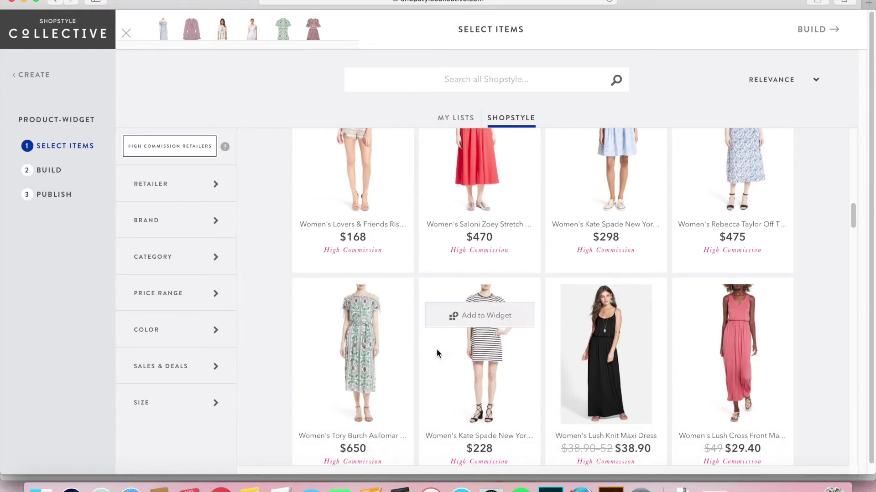
pyautogui.click(376, 316)
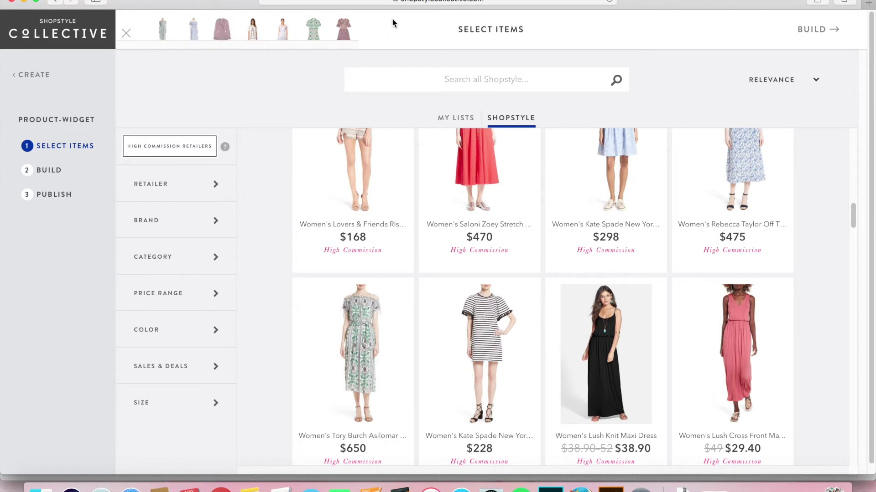
pyautogui.click(343, 29)
pyautogui.click(738, 319)
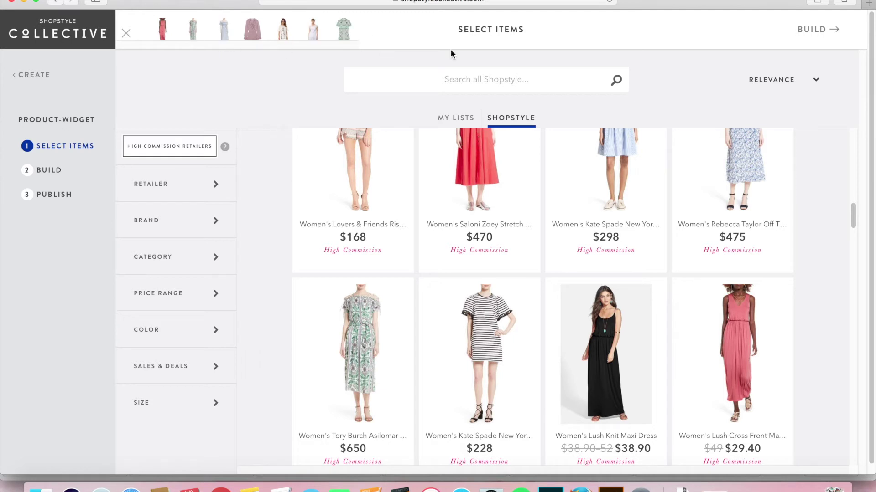
pyautogui.click(819, 31)
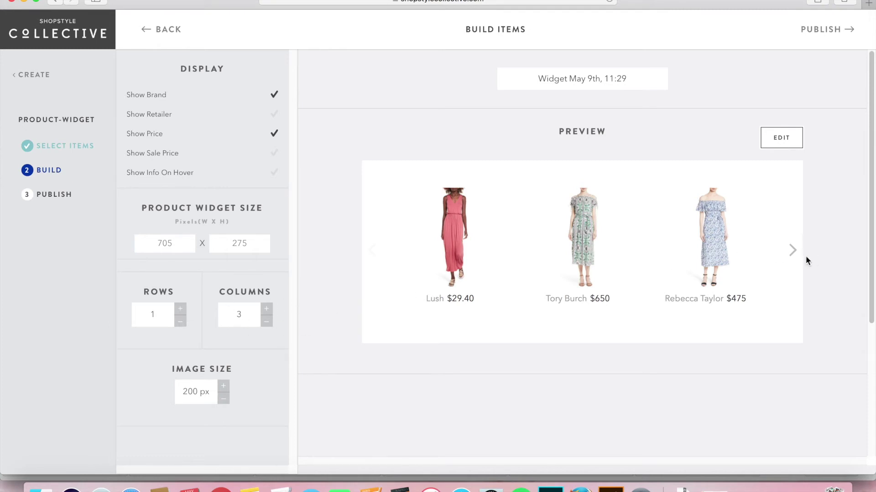
# Page the widget preview forward and back, and try a second row of dresses
pyautogui.click(793, 251)
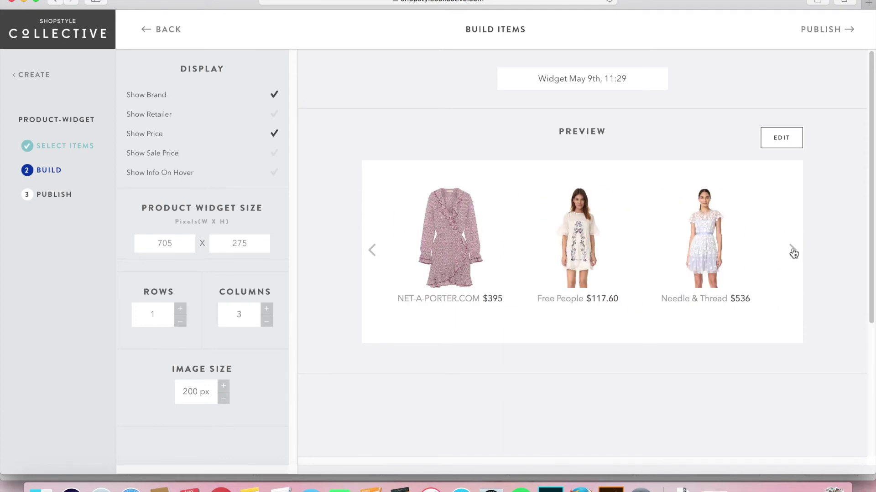
pyautogui.click(373, 250)
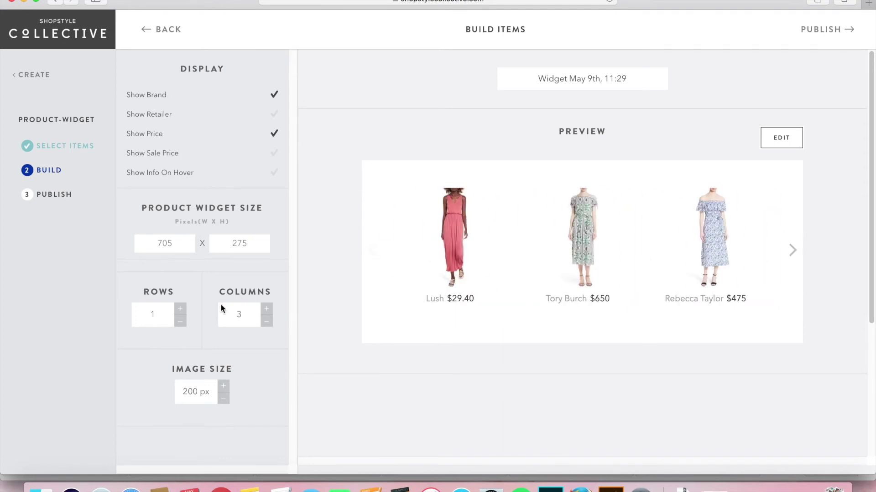
pyautogui.click(182, 311)
# Toggle Show Brand, Show Price and Show Info On Hover, keeping brand and price visible, then PUBLISH
pyautogui.click(275, 96)
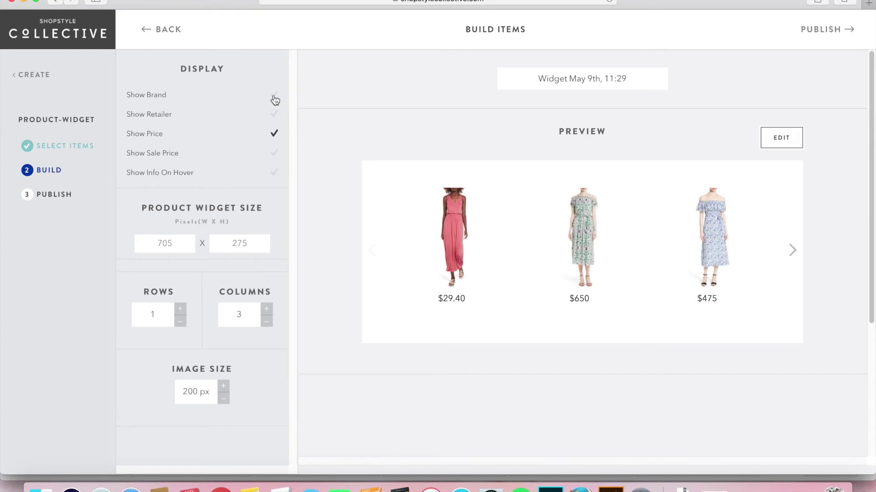
pyautogui.click(275, 98)
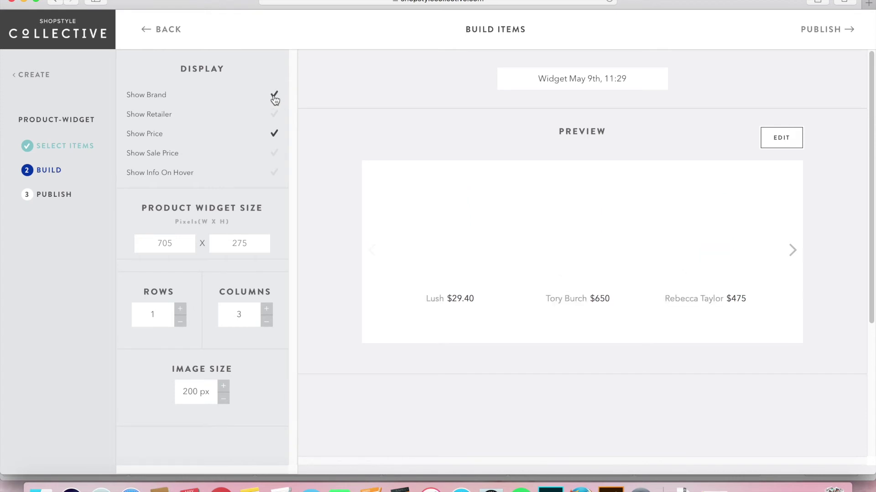
pyautogui.click(272, 138)
pyautogui.click(272, 137)
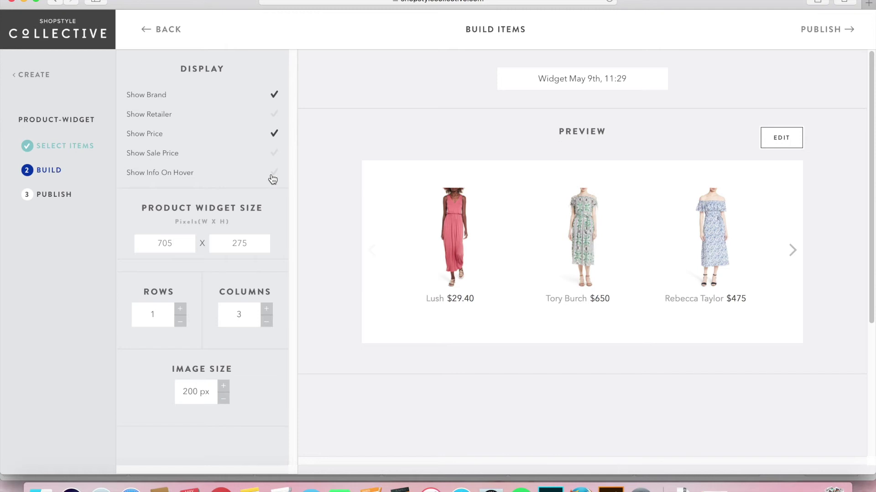
pyautogui.click(273, 175)
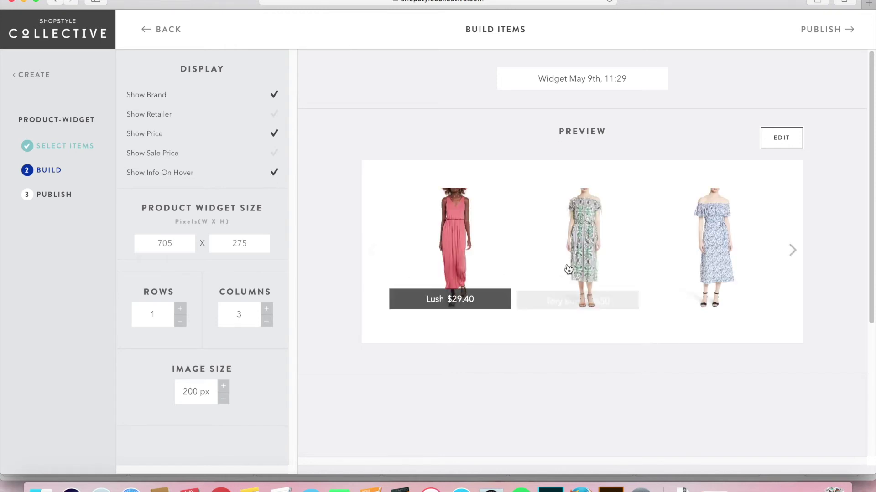
pyautogui.moveTo(727, 248)
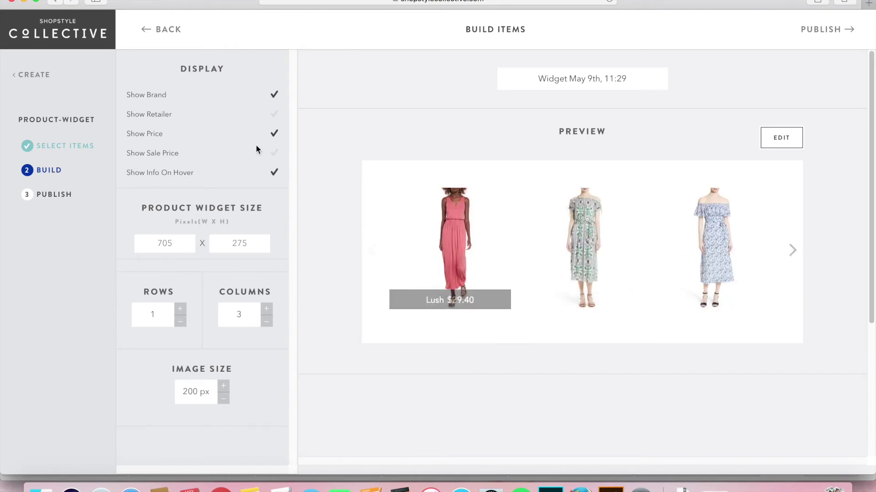
pyautogui.click(274, 173)
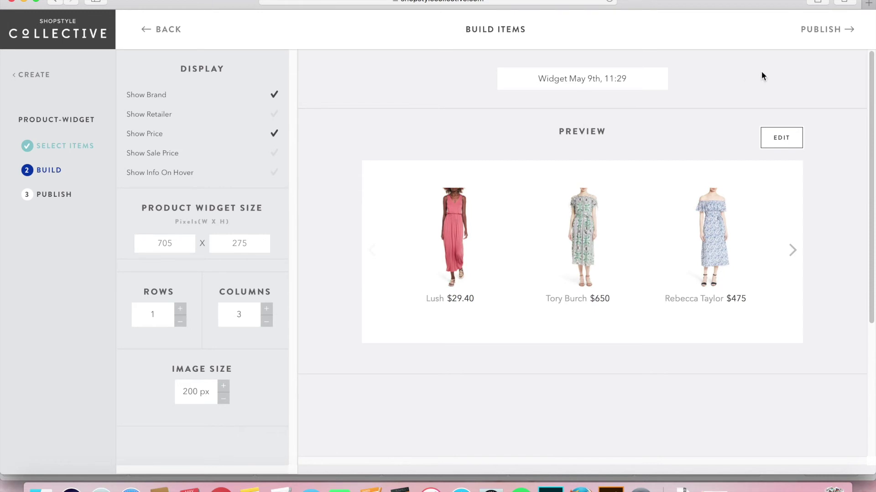
pyautogui.click(824, 32)
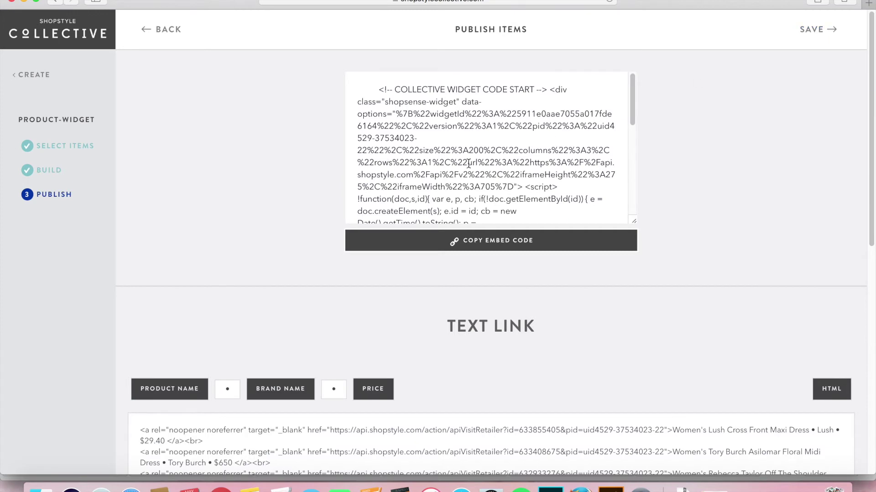
# Select and copy the widget's full embed code, then bring Chrome to the front
pyautogui.moveTo(377, 89); pyautogui.dragTo(548, 280)
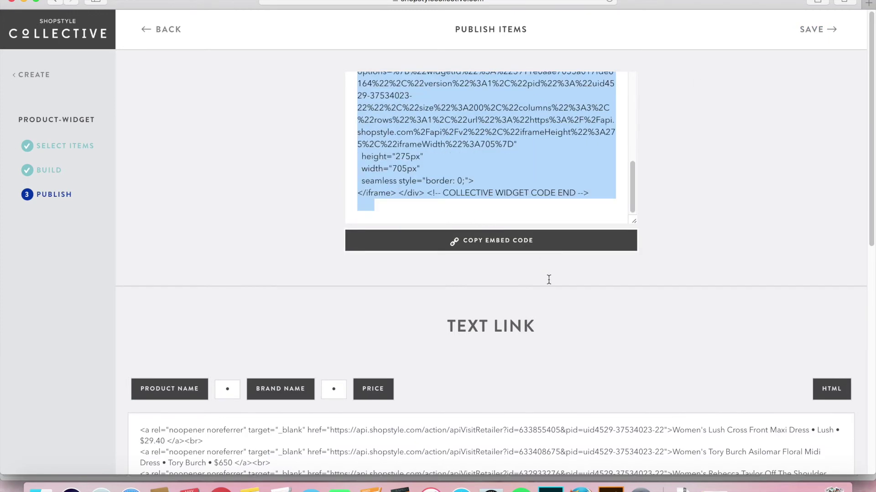
pyautogui.click(524, 242)
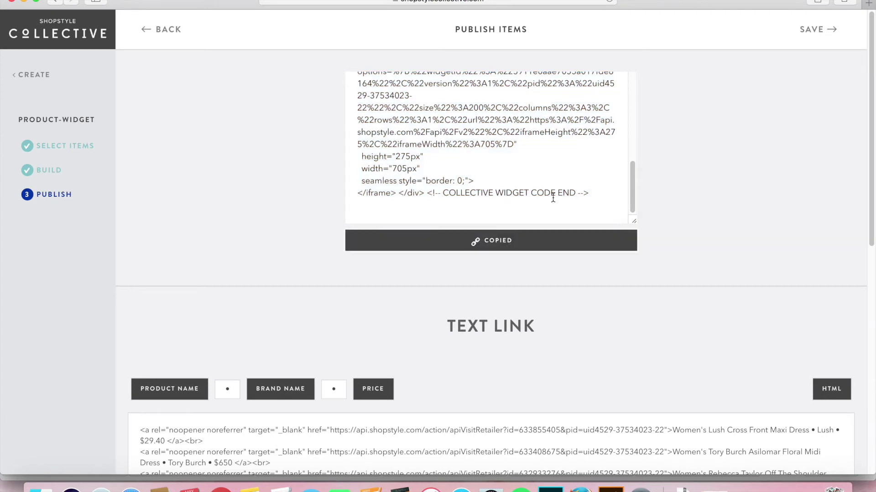
pyautogui.moveTo(598, 201); pyautogui.dragTo(330, 22)
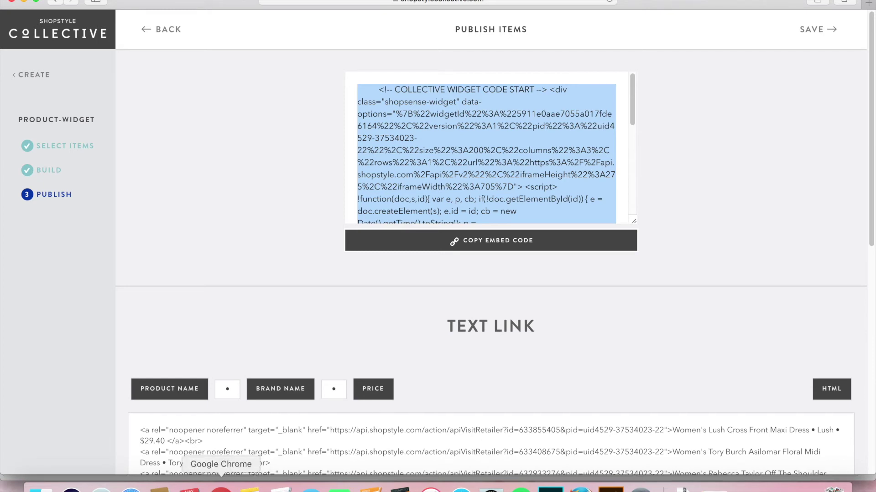
pyautogui.click(220, 489)
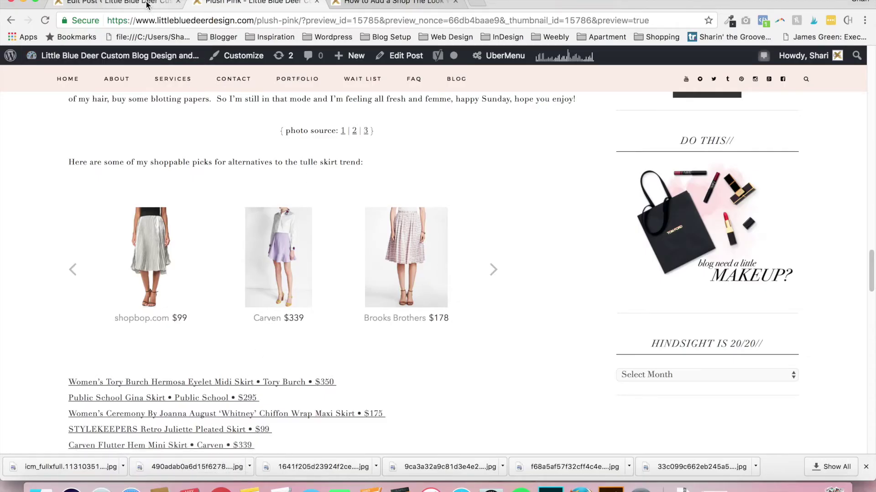
# Return to the Plush Pink post editor and show its content as raw HTML in the Text view
pyautogui.click(117, 2)
pyautogui.click(626, 91)
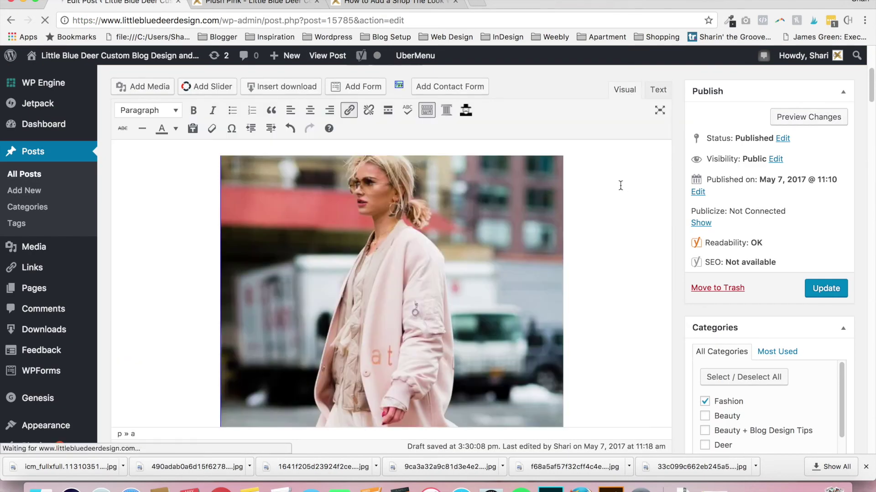
pyautogui.moveTo(871, 97); pyautogui.dragTo(870, 240)
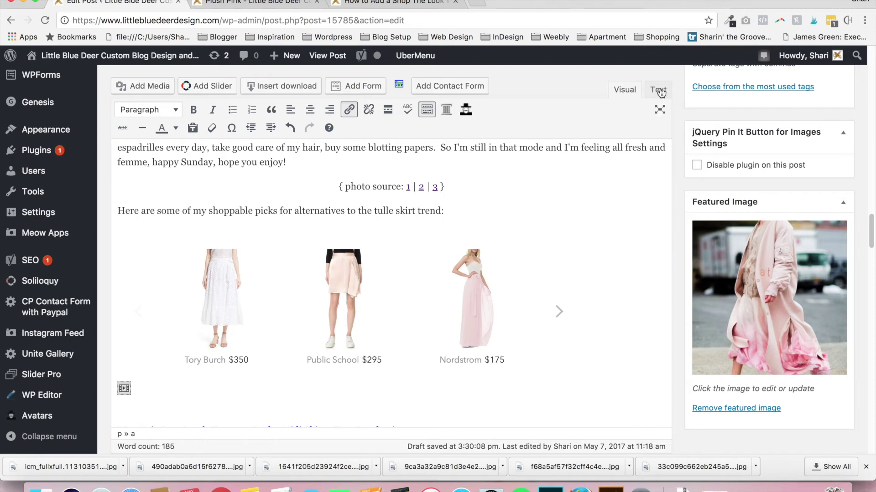
pyautogui.click(660, 93)
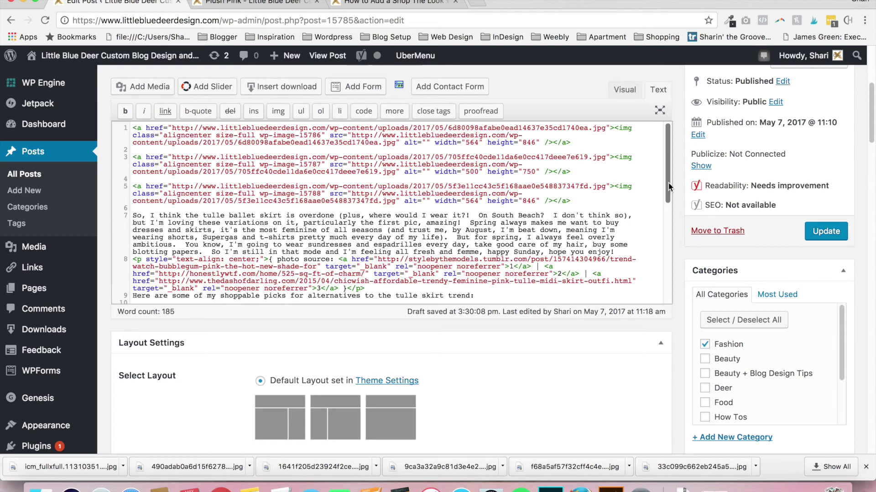
# Append a 'SHOP THIS LOOK:' line and the pasted Collective widget embed code after the skirt links
pyautogui.moveTo(668, 186); pyautogui.dragTo(667, 301)
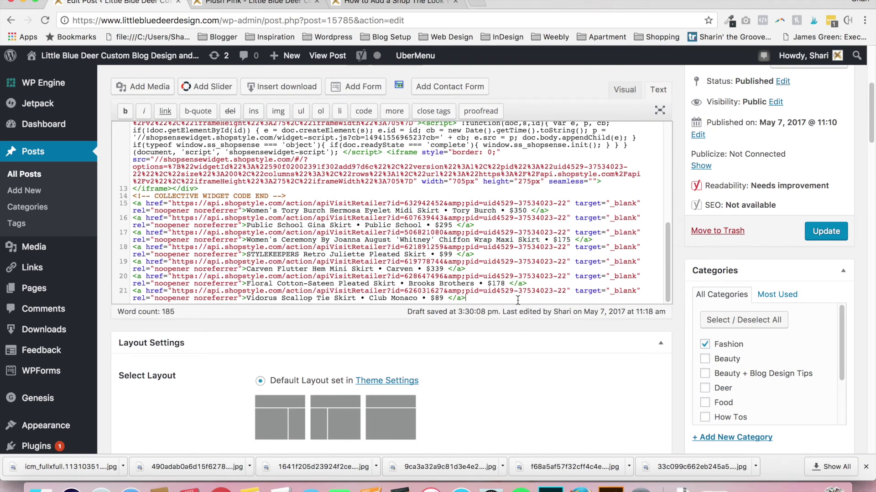
pyautogui.press('Return')
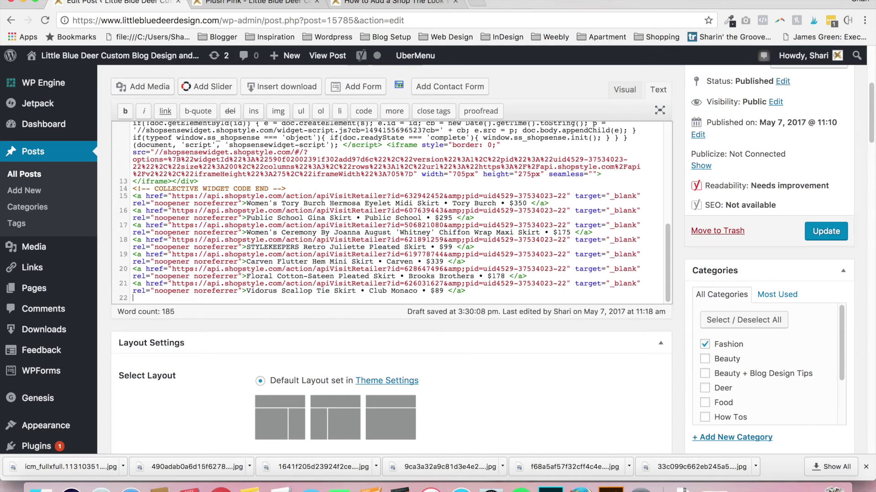
pyautogui.write('SHOPETHIS LOOK:')
pyautogui.press('Return')
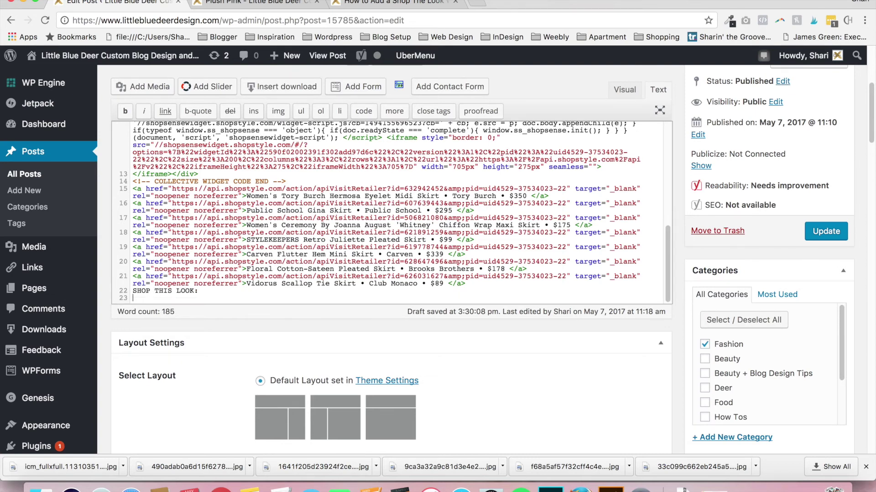
pyautogui.press('super+v')
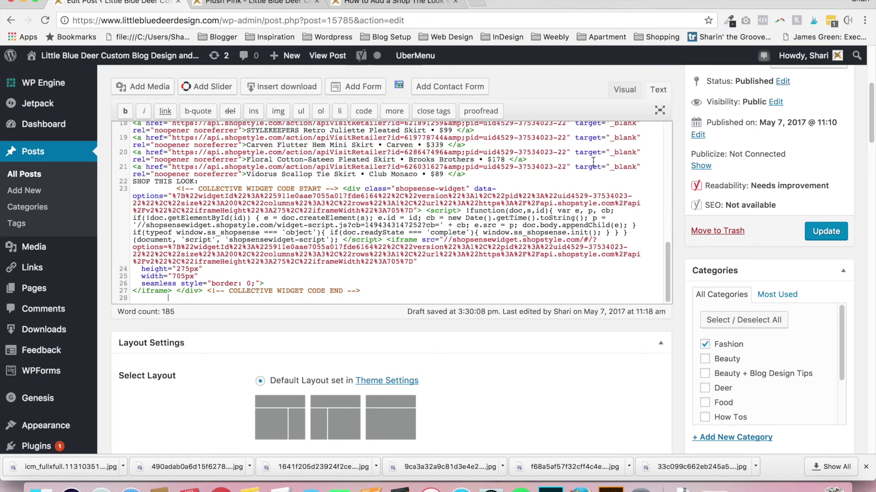
pyautogui.click(625, 91)
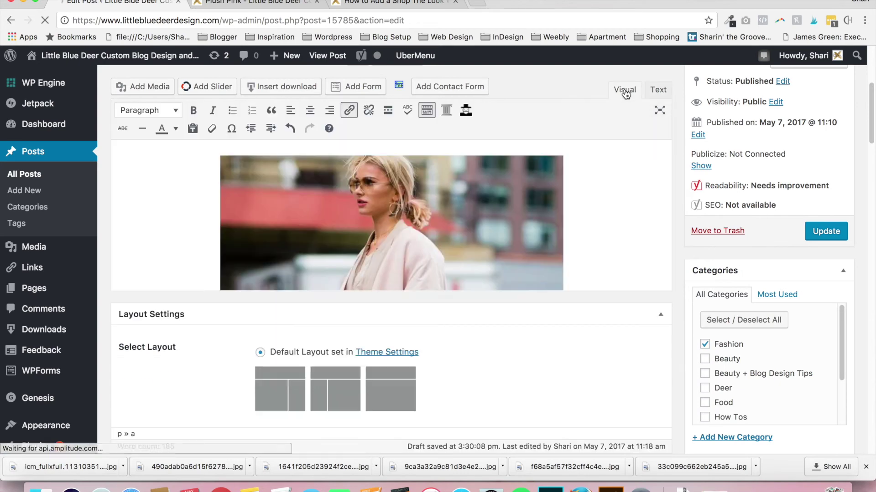
# Check the new dress carousel in the Visual view, then preview the post's unsaved changes
pyautogui.moveTo(871, 96); pyautogui.dragTo(863, 242)
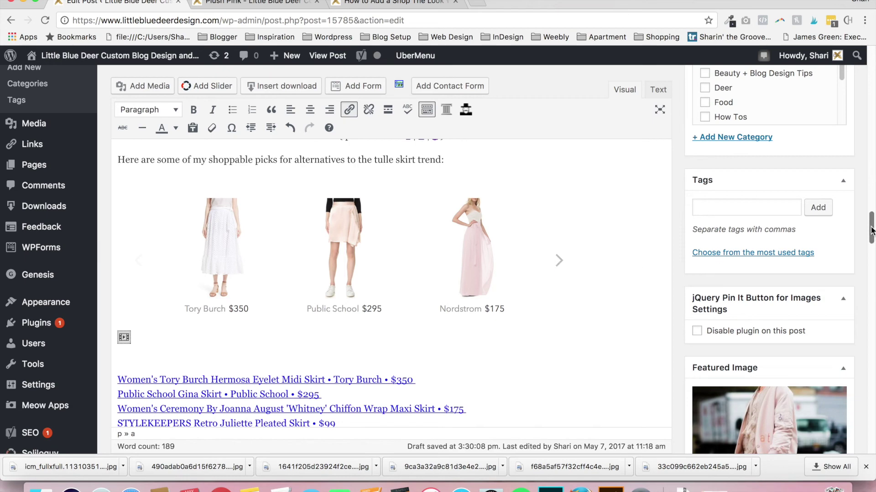
pyautogui.moveTo(871, 235); pyautogui.dragTo(863, 261)
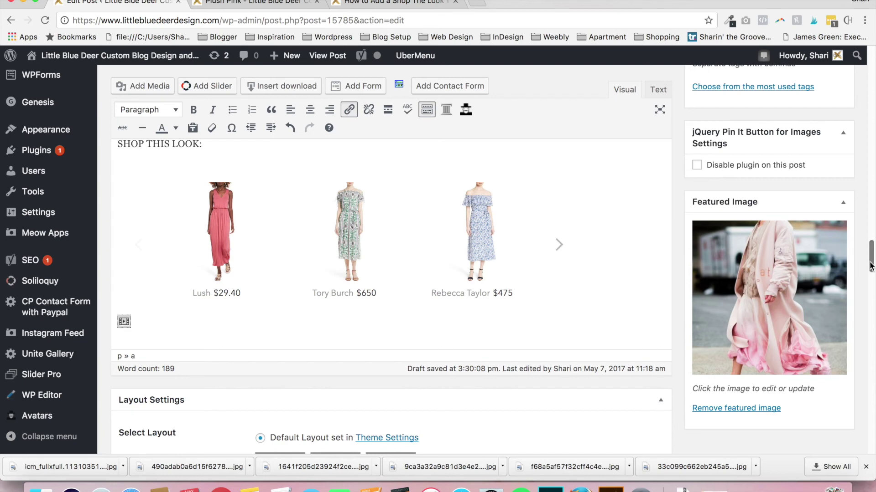
pyautogui.scroll(6, 871, 257)
pyautogui.scroll(5, 870, 183)
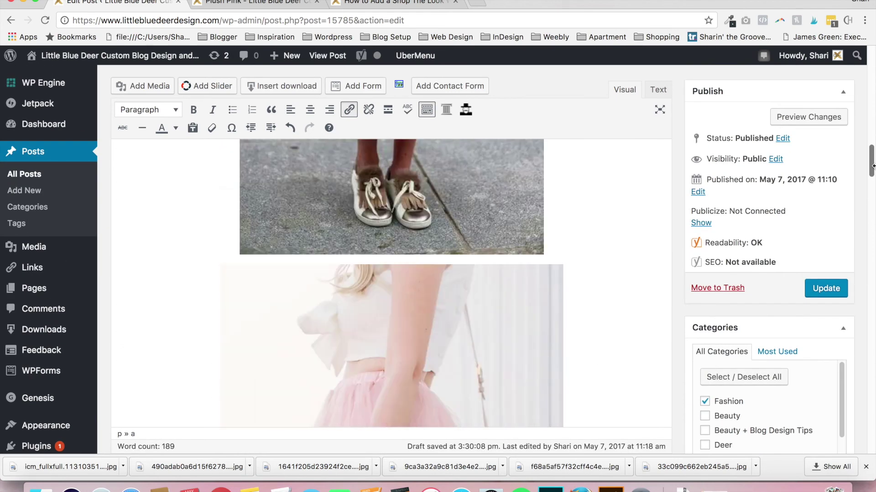
pyautogui.click(830, 117)
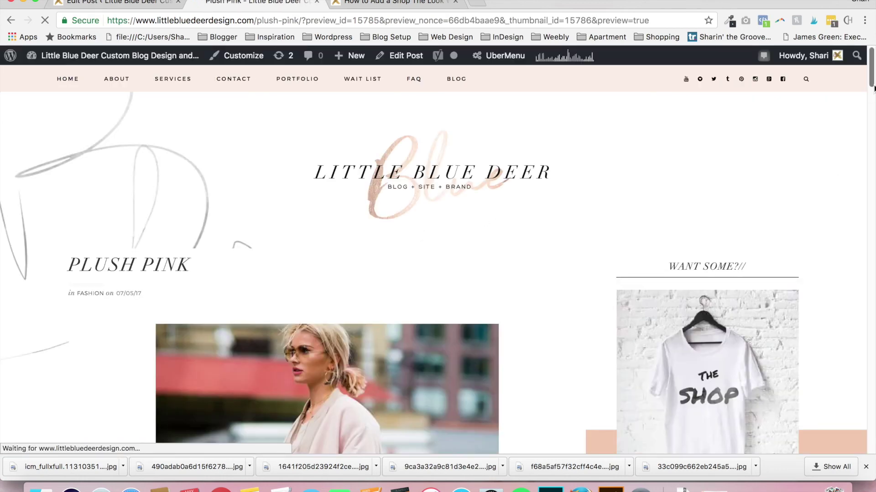
# Advance the preview's Shop This Look carousel to the next three dresses and open the Needle & Thread dress
pyautogui.click(871, 130)
pyautogui.moveTo(872, 132); pyautogui.dragTo(869, 261)
pyautogui.scroll(-3, 868, 287)
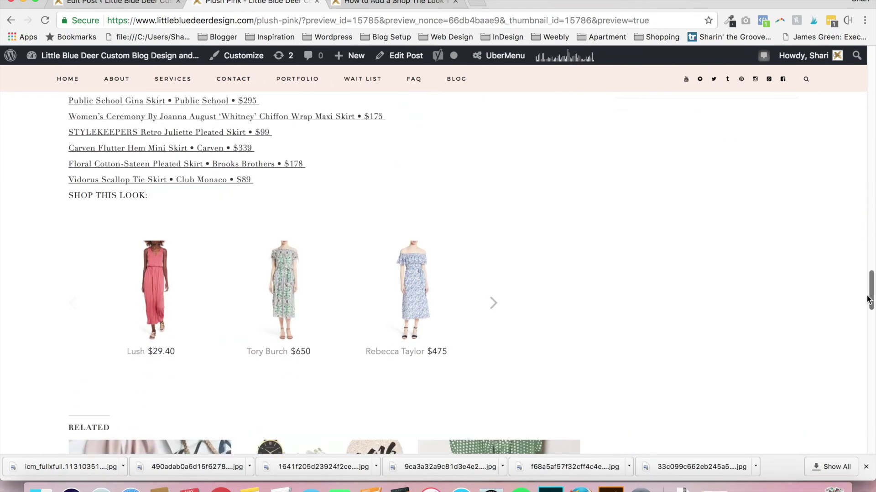
pyautogui.click(494, 304)
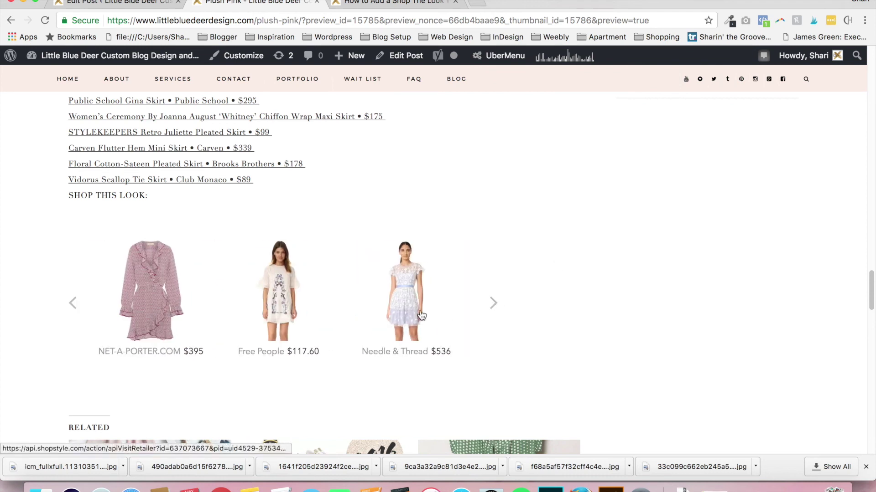
pyautogui.click(420, 294)
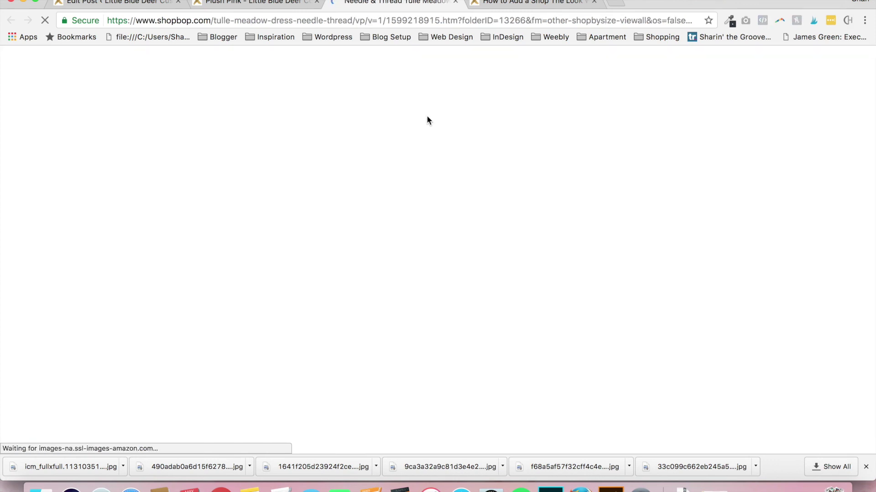
# Let the Needle & Thread Tulle Meadow Dress page load on Shopbop, then return to the Plush Pink preview
pyautogui.moveTo(596, 143)
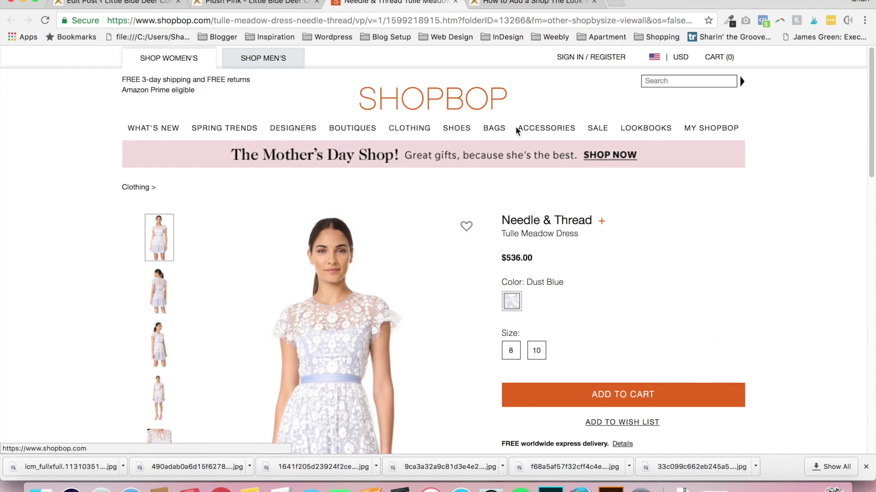
pyautogui.click(232, 5)
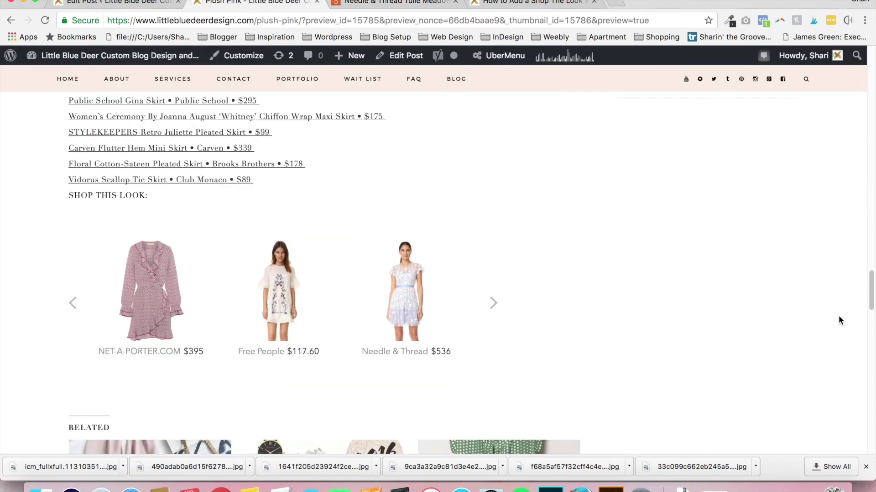
# Switch to the 'How to Add a Shop The Look' post
pyautogui.click(541, 3)
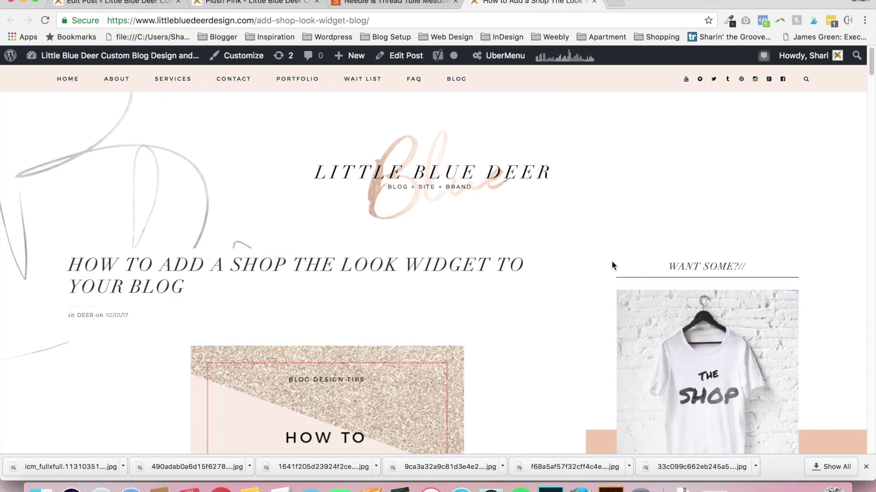